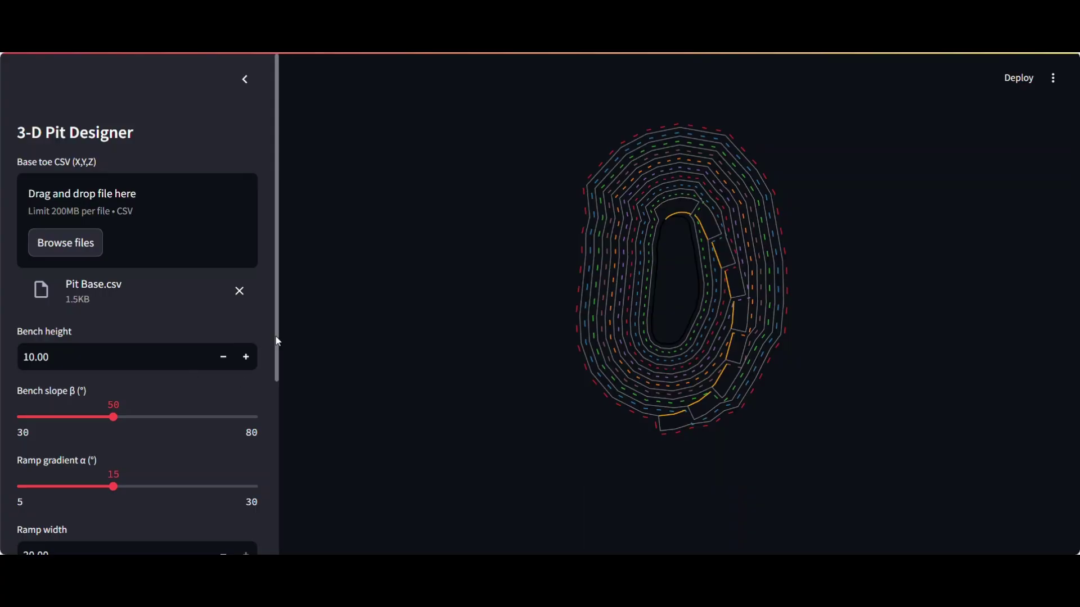
pyautogui.scroll(-2, 277, 340)
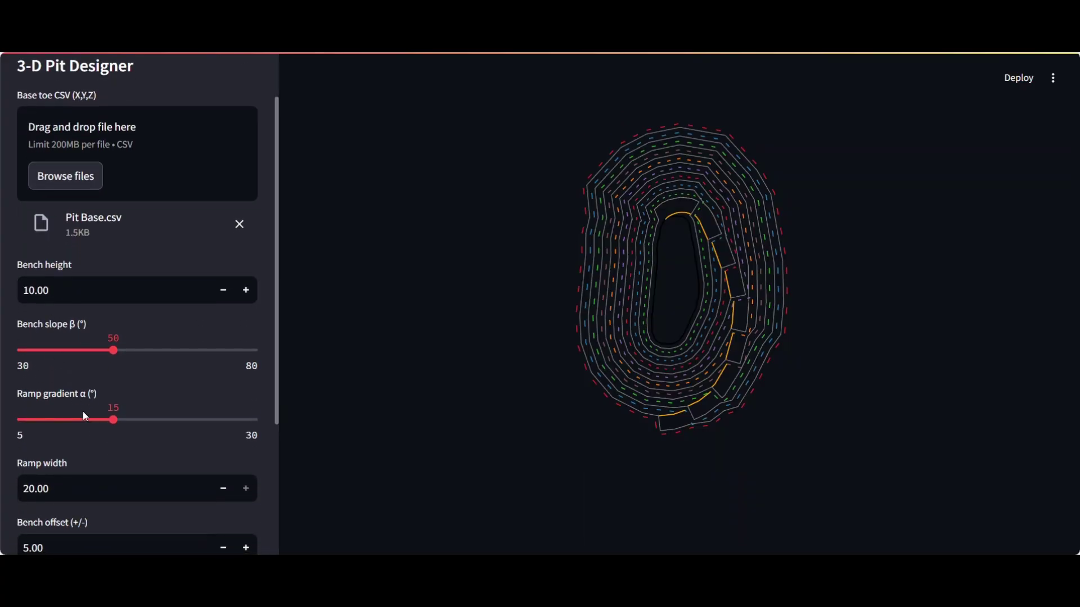
# - Set the Ramp gradient α slider to 16°, overshooting slightly before settling back
pyautogui.moveTo(112, 419)
pyautogui.mouseDown()
pyautogui.moveTo(161, 420)
pyautogui.moveTo(130, 428)
pyautogui.mouseUp()
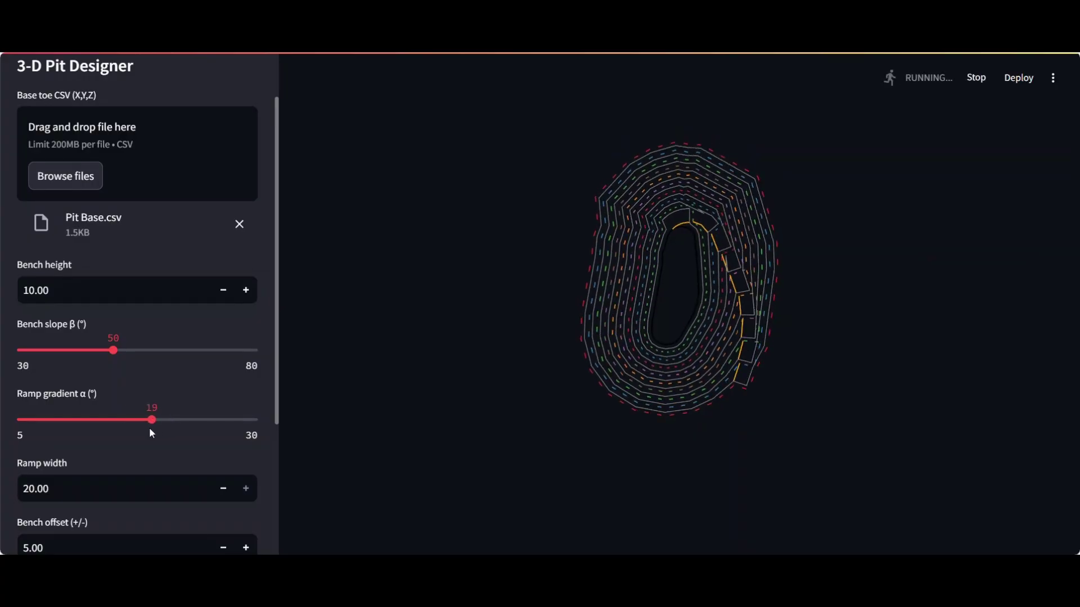
pyautogui.moveTo(130, 428)
pyautogui.mouseDown()
pyautogui.moveTo(99, 427)
pyautogui.moveTo(158, 424)
pyautogui.moveTo(127, 427)
pyautogui.mouseUp()
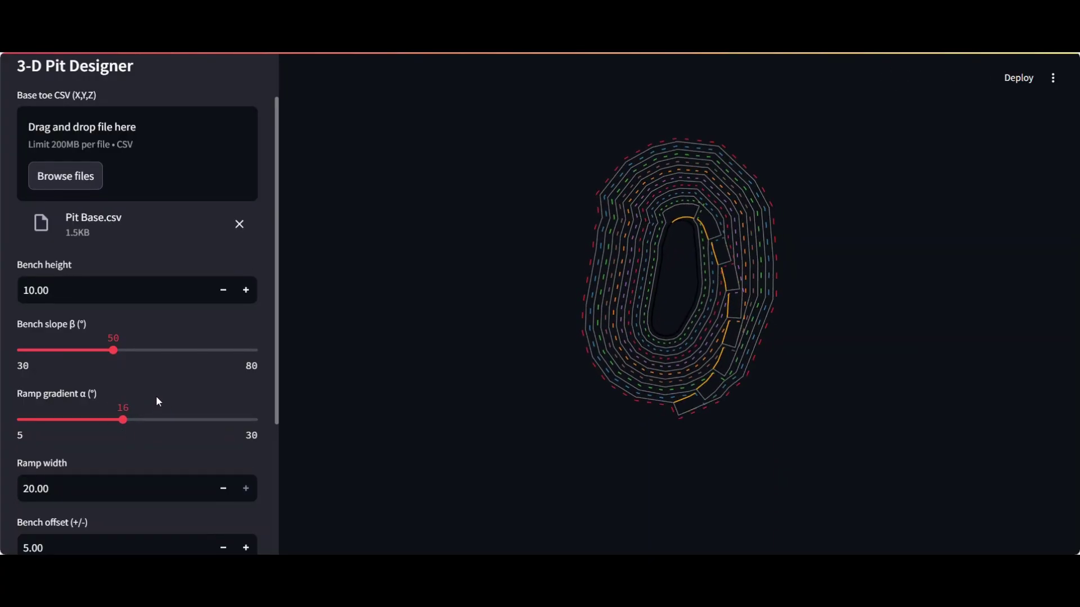
pyautogui.scroll(-5, 156, 396)
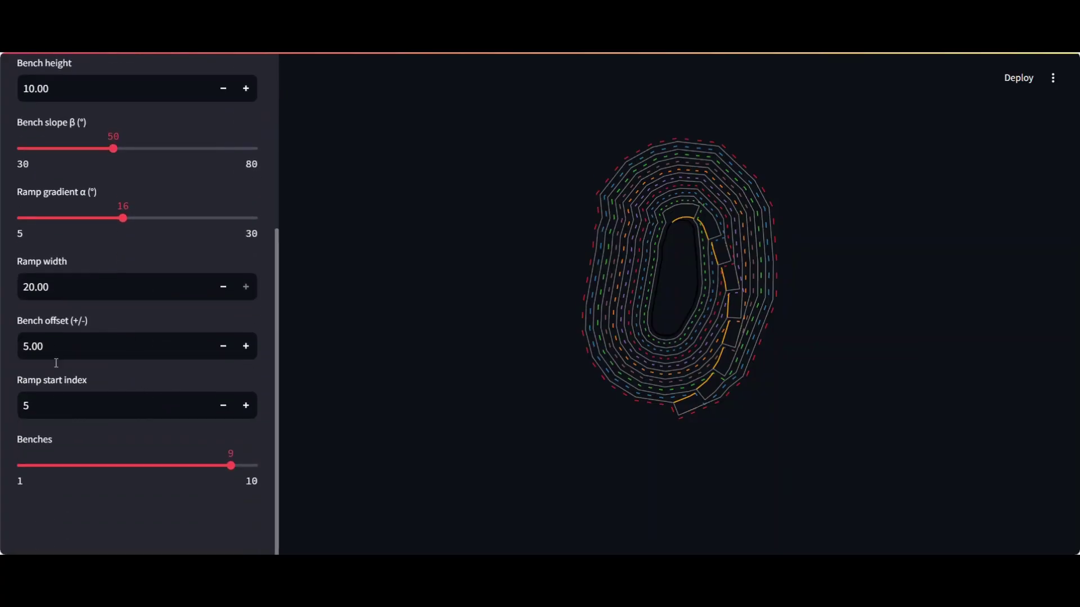
pyautogui.moveTo(72, 294); pyautogui.dragTo(2, 298)
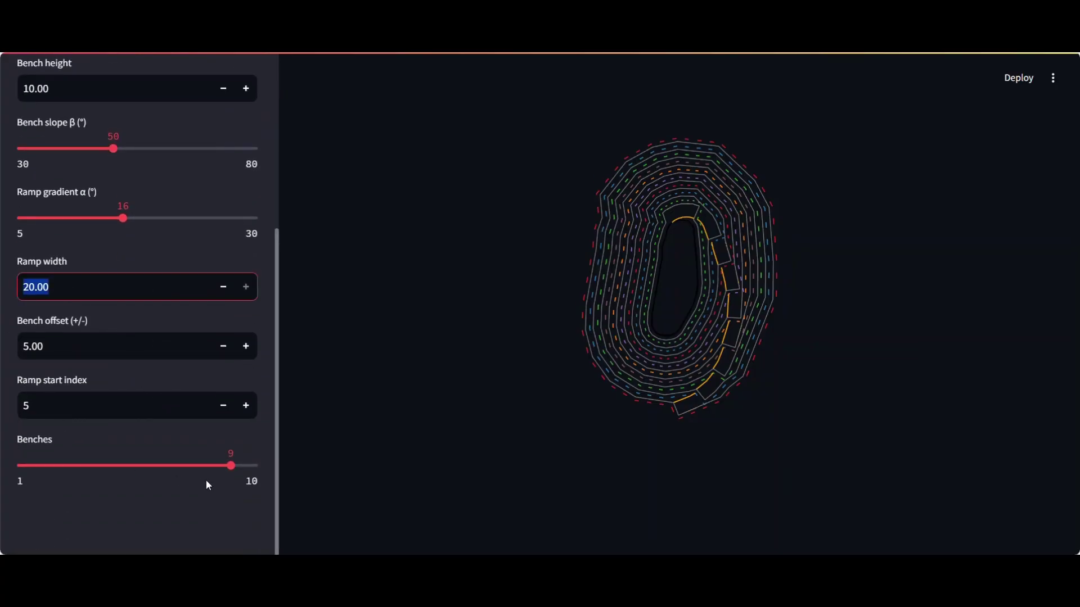
pyautogui.moveTo(228, 465); pyautogui.dragTo(180, 466)
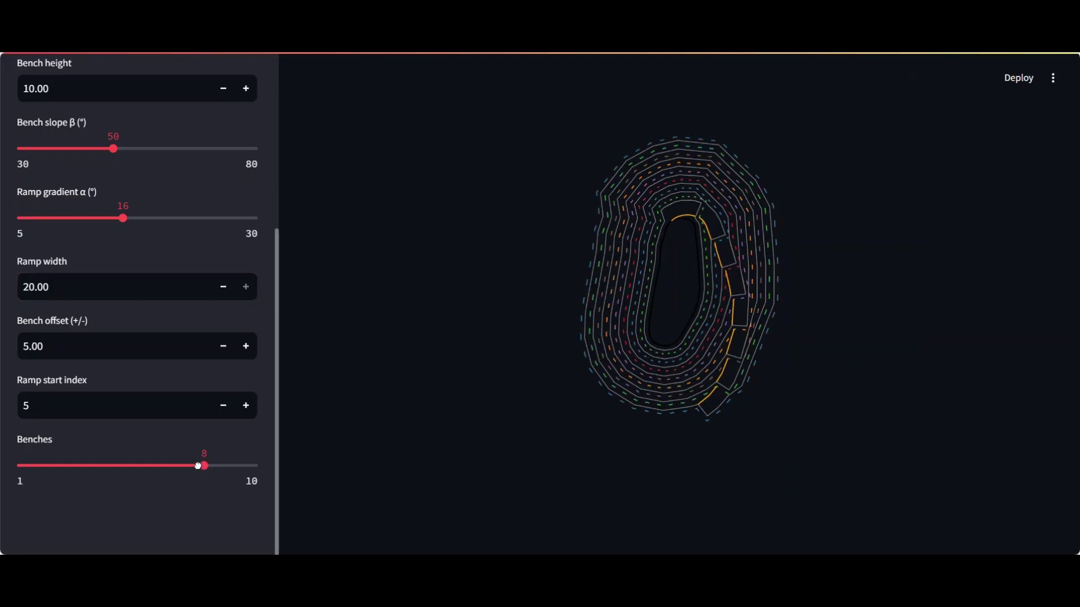
pyautogui.moveTo(173, 467); pyautogui.dragTo(228, 465)
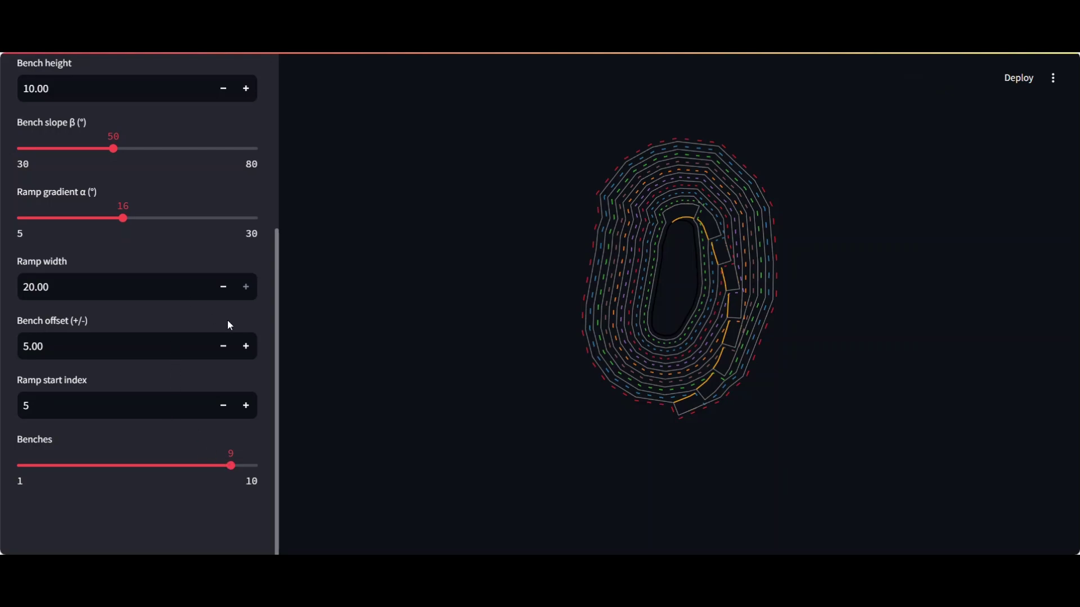
pyautogui.moveTo(141, 294); pyautogui.dragTo(0, 288)
pyautogui.write('18')
pyautogui.press('Return')
pyautogui.moveTo(64, 288); pyautogui.dragTo(31, 287)
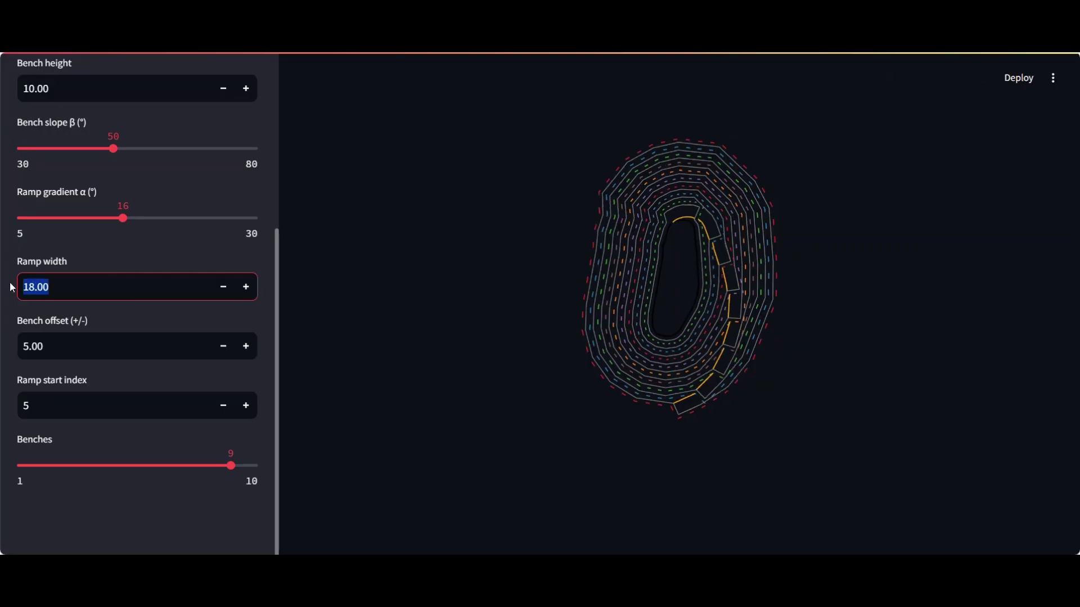
pyautogui.write('19')
pyautogui.press('Return')
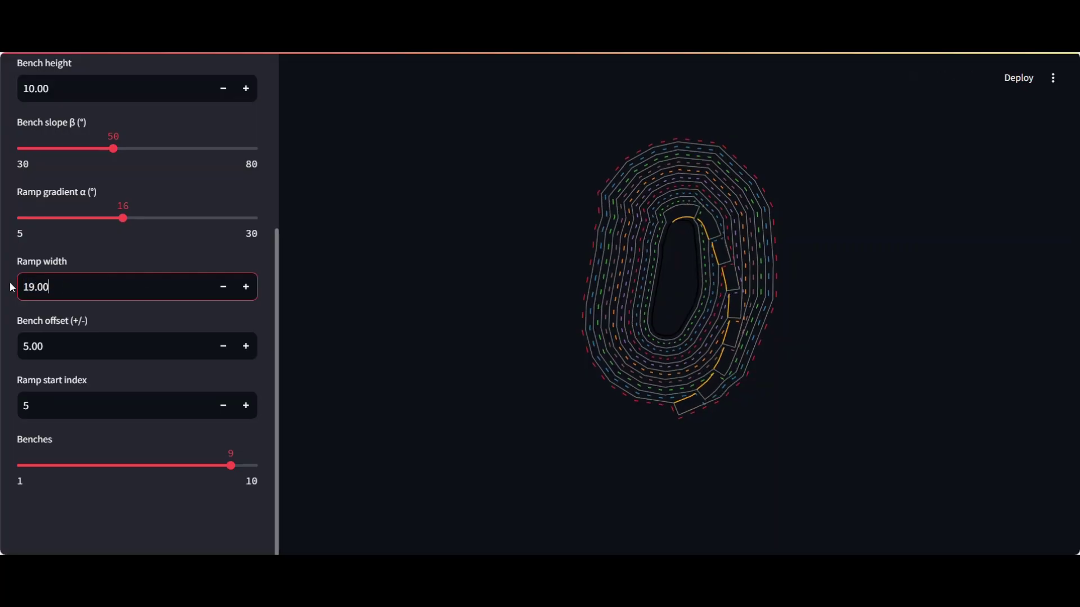
pyautogui.moveTo(62, 293); pyautogui.dragTo(9, 287)
pyautogui.write('20')
pyautogui.press('Return')
pyautogui.scroll(3, 275, 378)
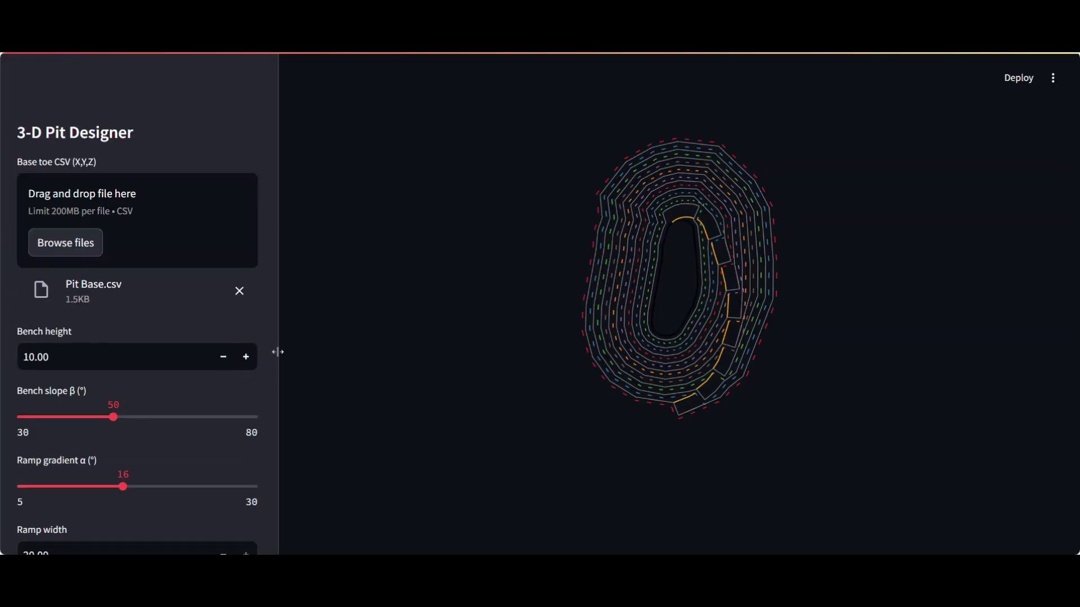
pyautogui.scroll(-3, 219, 369)
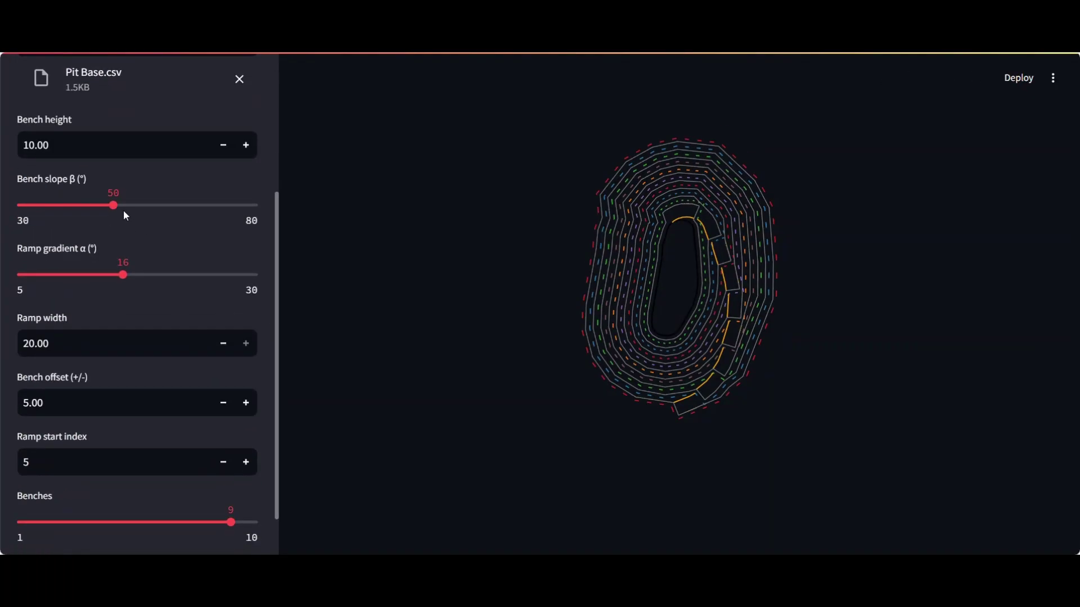
# - Set bench slope β to 53° and ramp start index to 7, inspecting the redrawn pit
pyautogui.moveTo(134, 206)
pyautogui.mouseDown()
pyautogui.moveTo(170, 206)
pyautogui.moveTo(128, 211)
pyautogui.mouseUp()
pyautogui.moveTo(648, 319)
pyautogui.mouseDown()
pyautogui.moveTo(579, 289)
pyautogui.moveTo(501, 339)
pyautogui.moveTo(692, 326)
pyautogui.moveTo(655, 351)
pyautogui.moveTo(374, 356)
pyautogui.mouseUp()
pyautogui.scroll(-2, 234, 357)
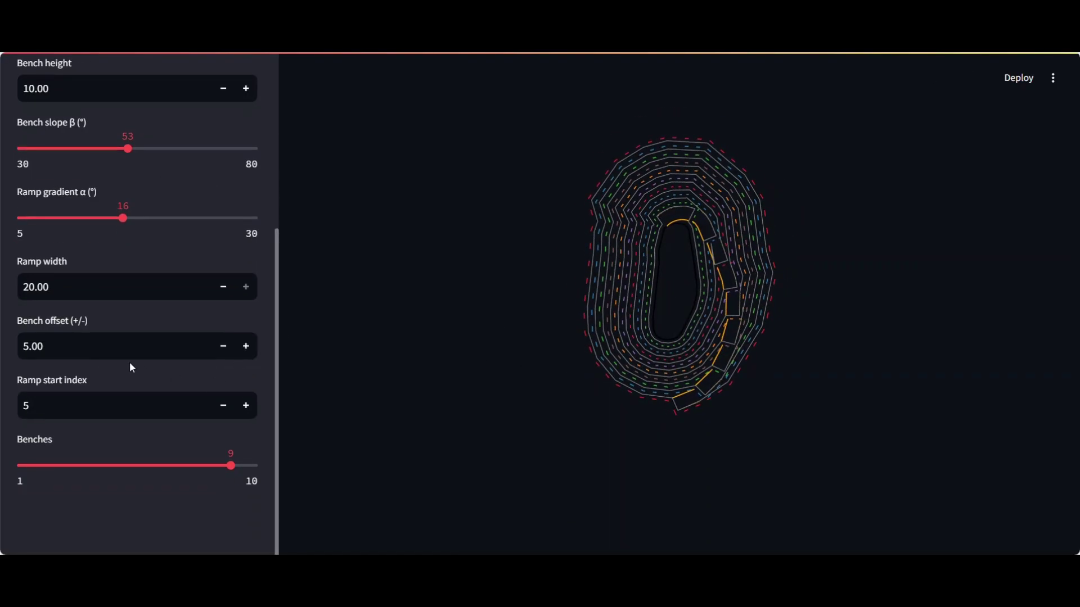
pyautogui.click(246, 408)
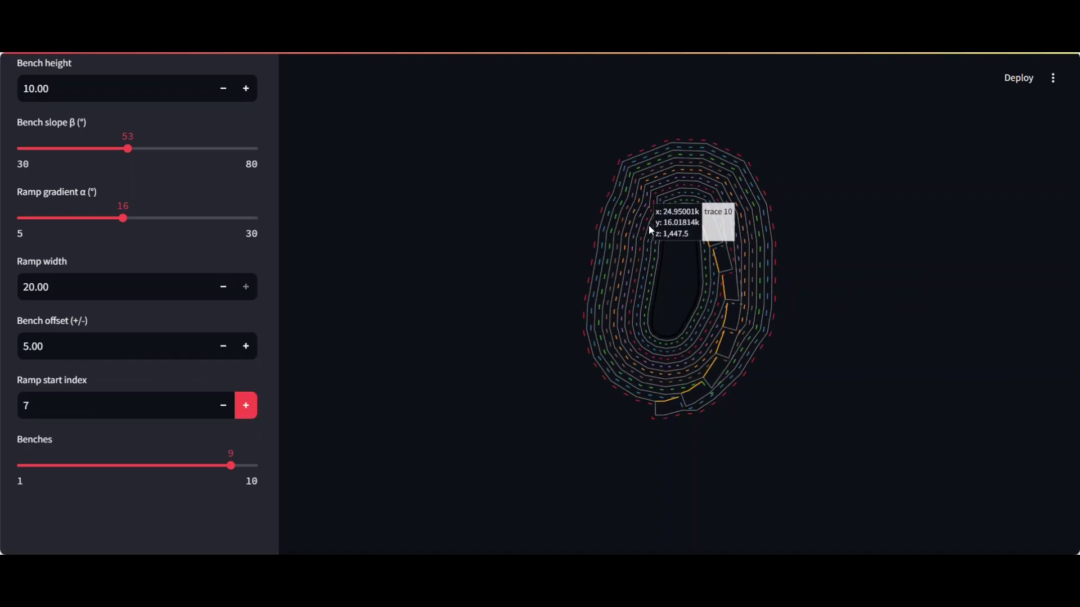